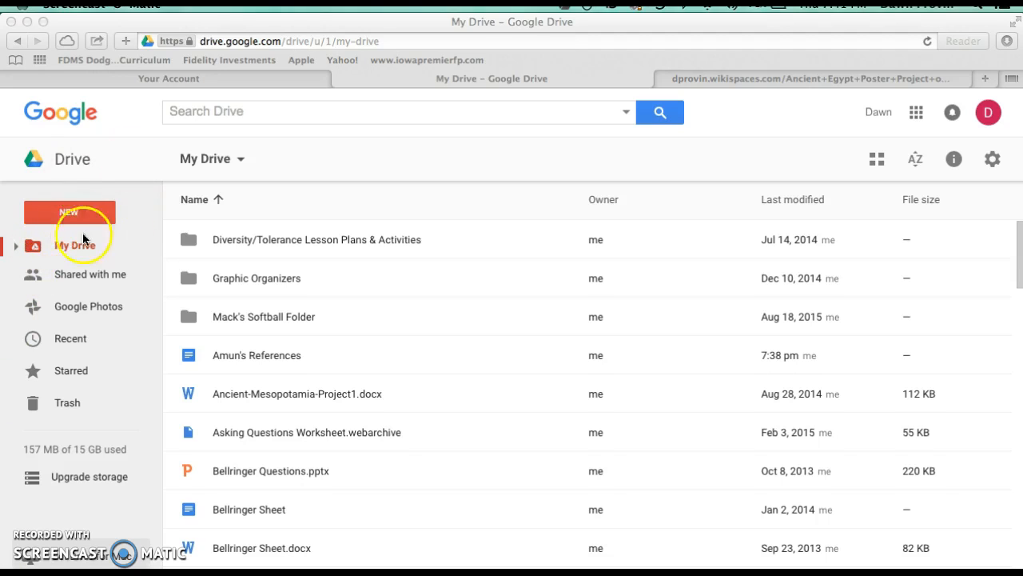
Create a new Google Docs document from Drive
click(67, 214)
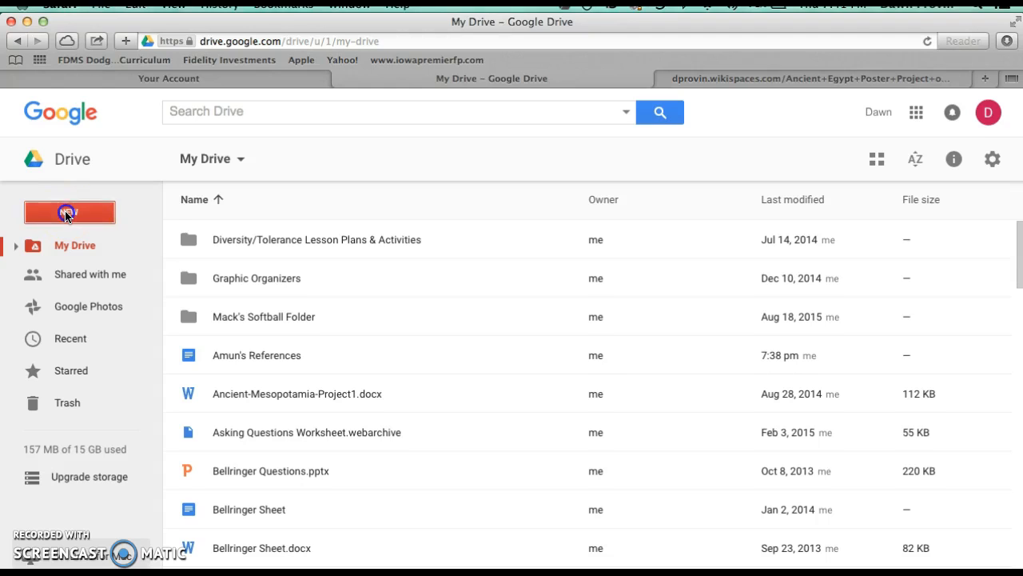
click(67, 214)
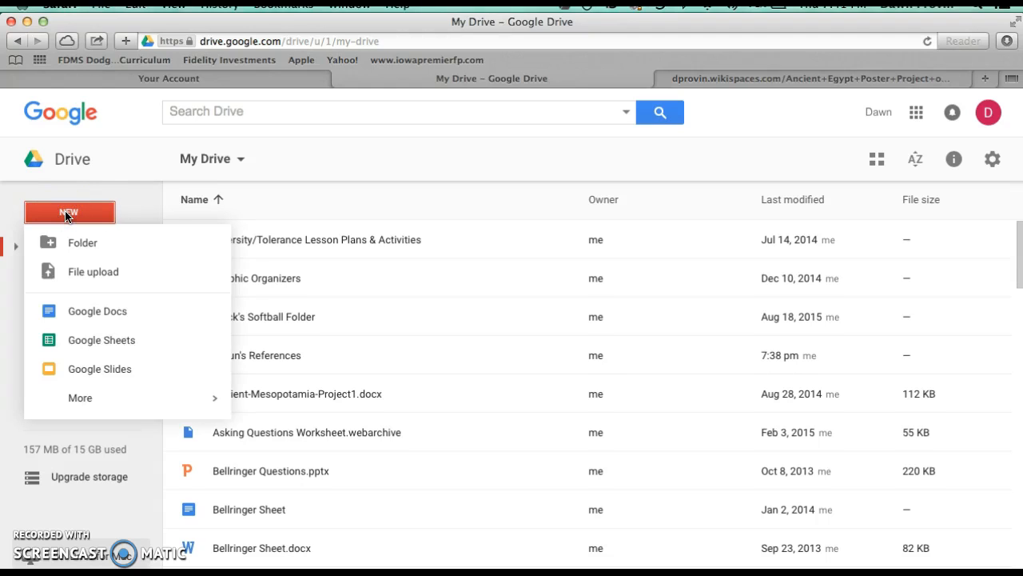
click(90, 317)
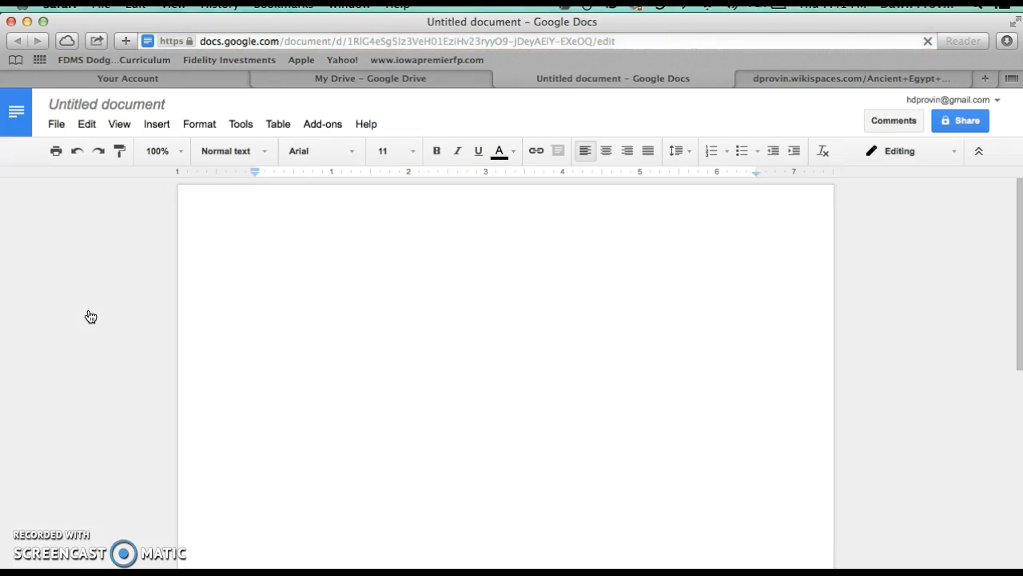
Rename the untitled document as Amun's References
click(84, 105)
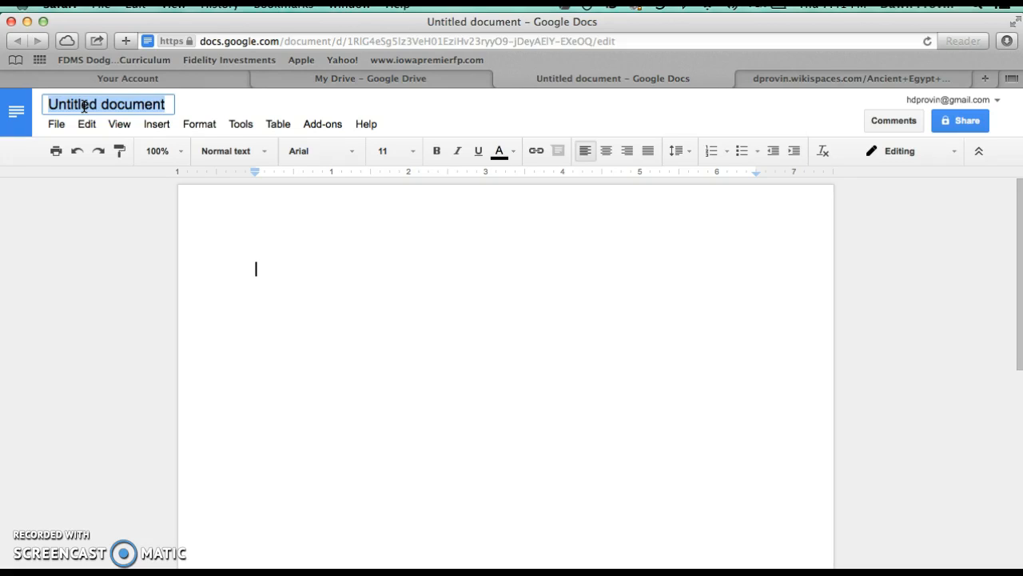
text(Amun's)
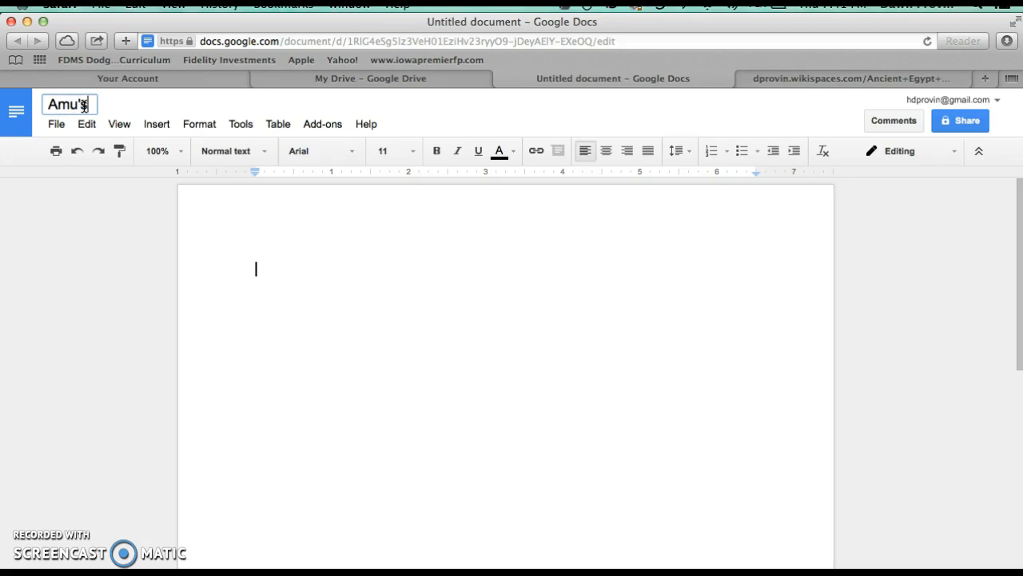
key(BackSpace)
text(n's References)
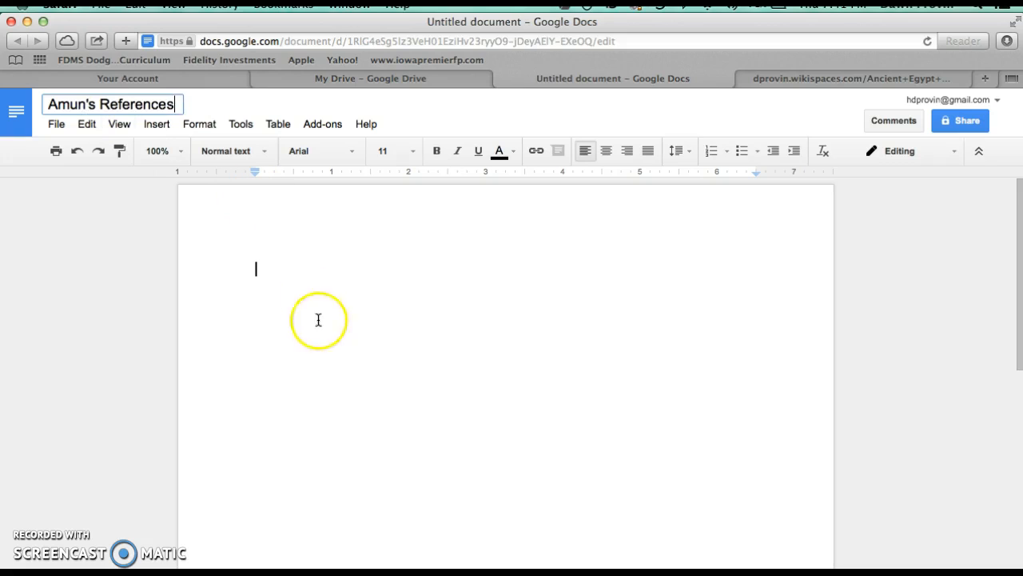
click(376, 343)
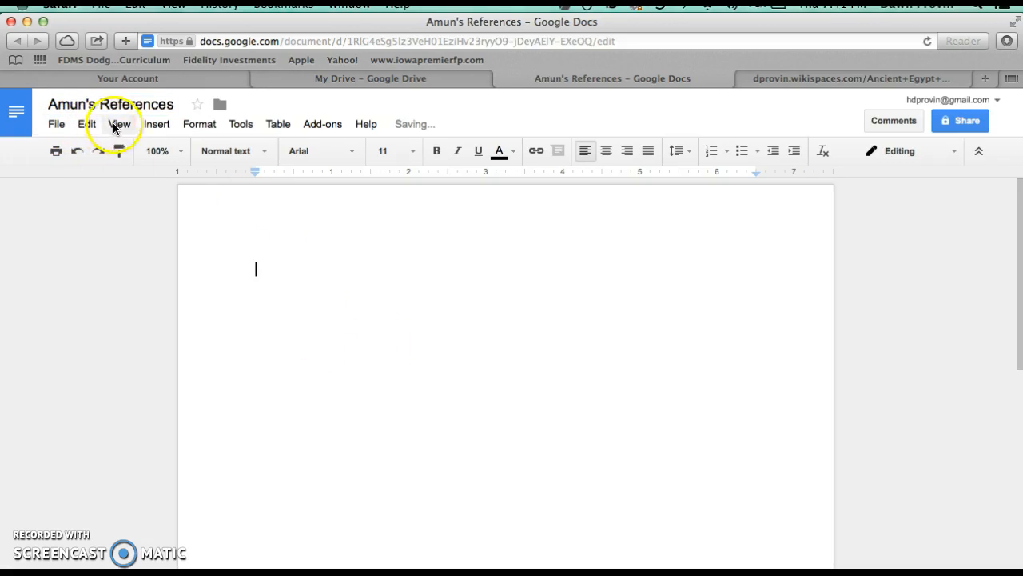
Install the EasyBib Bibliography Creator add-on from the add-ons gallery, allowing its requested permissions
click(326, 125)
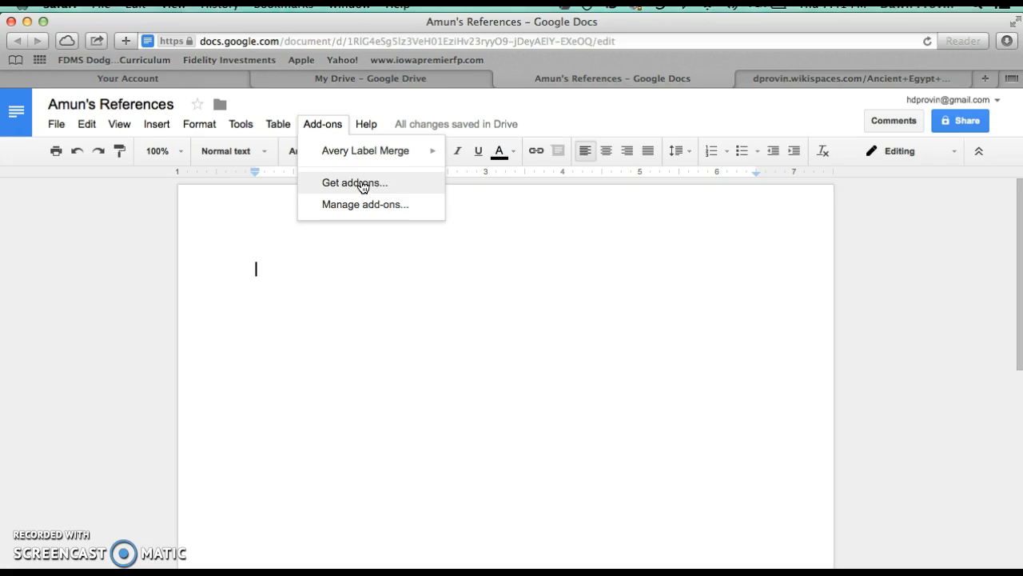
click(362, 185)
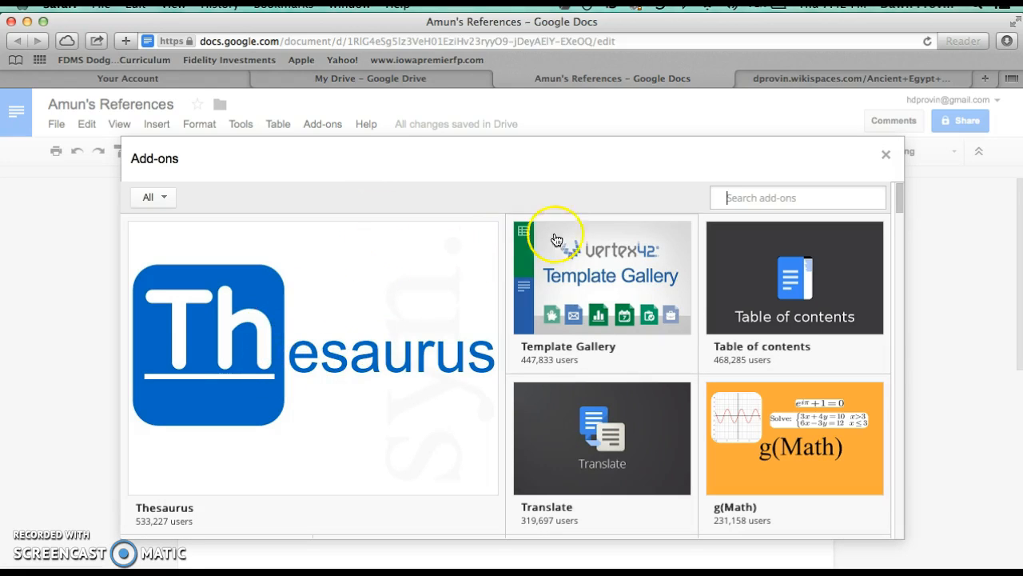
mouse_move(599, 450)
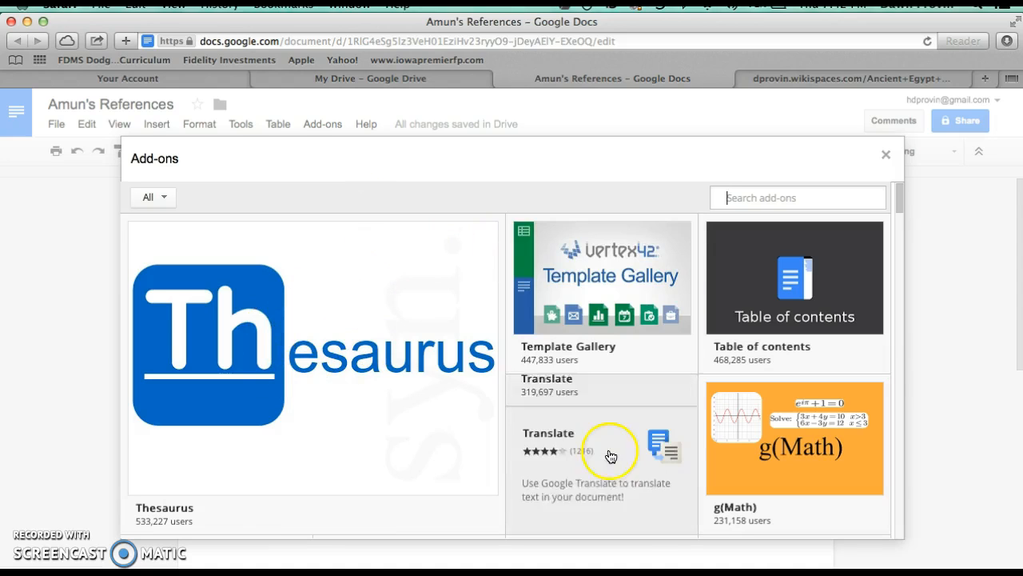
mouse_move(767, 370)
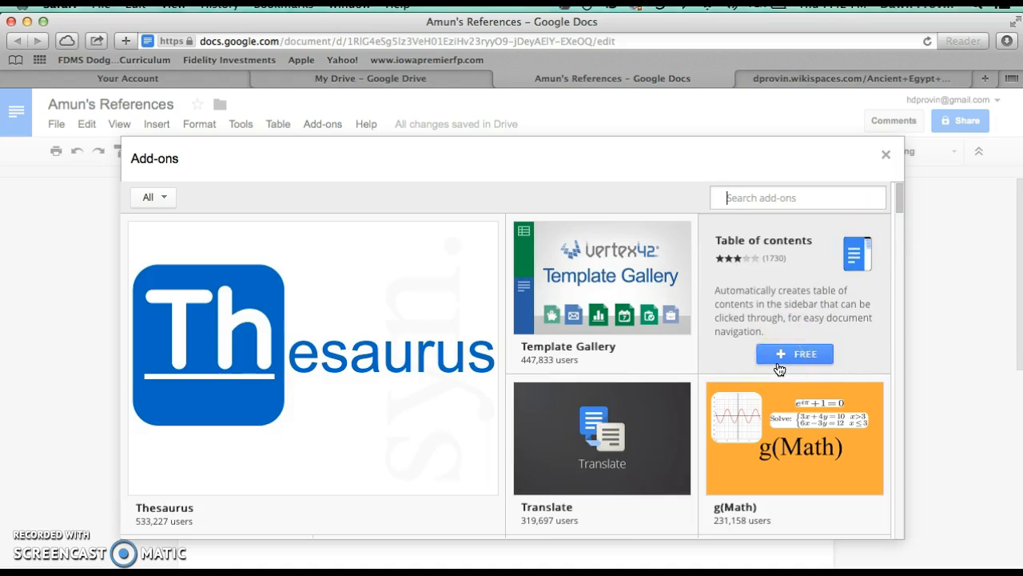
scroll(578, 399, down, 5)
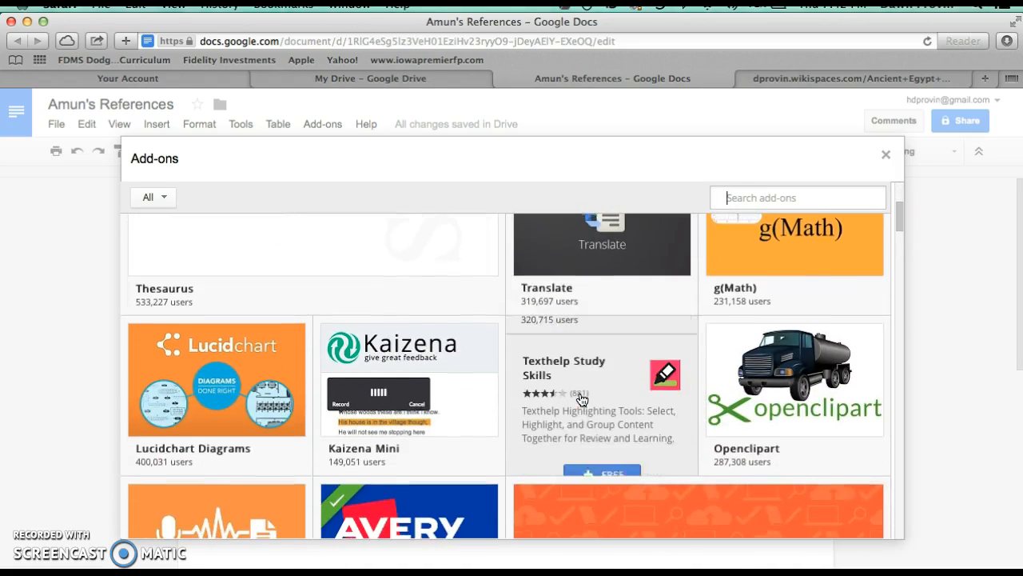
scroll(581, 400, down, 5)
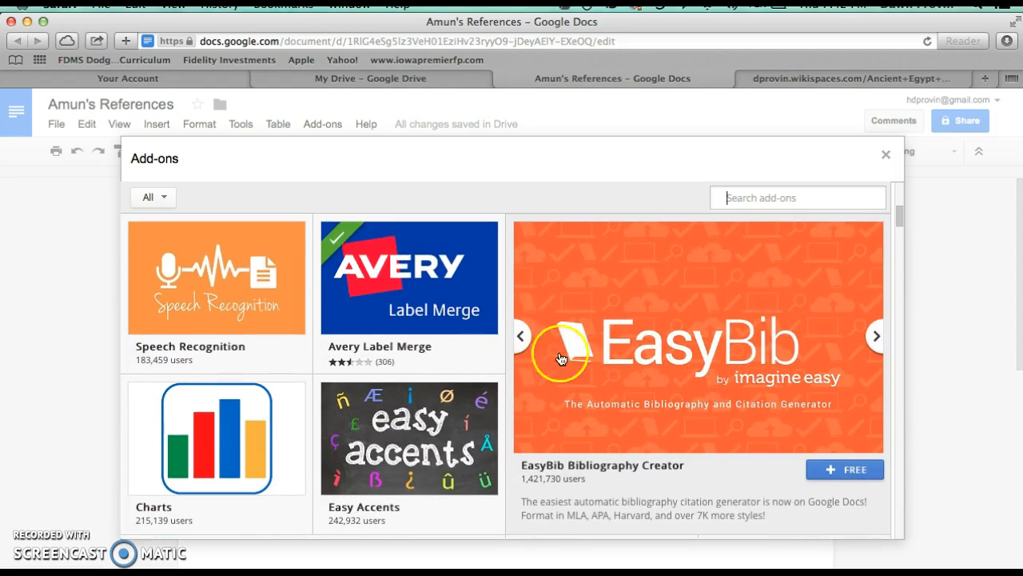
mouse_move(696, 356)
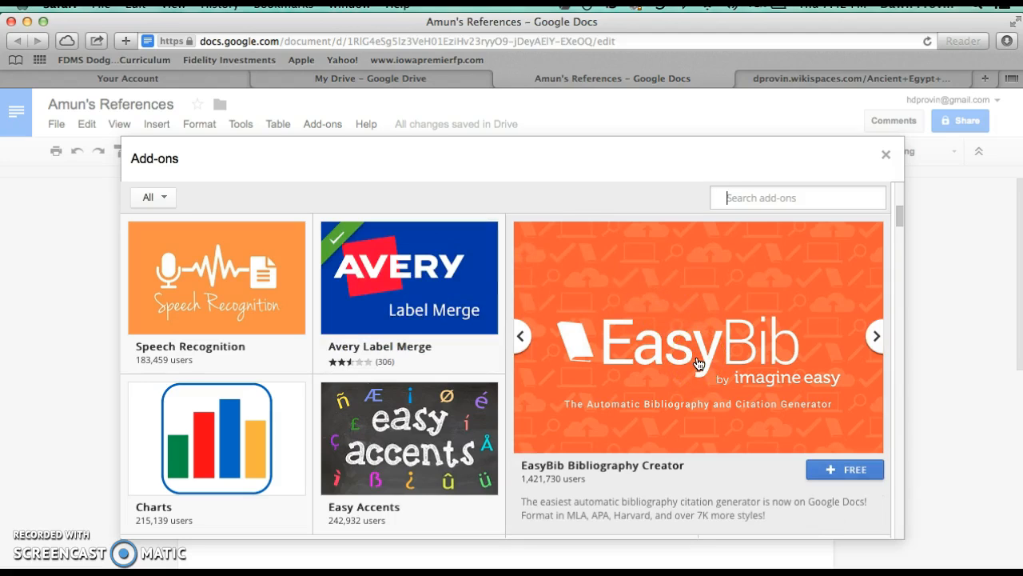
click(835, 472)
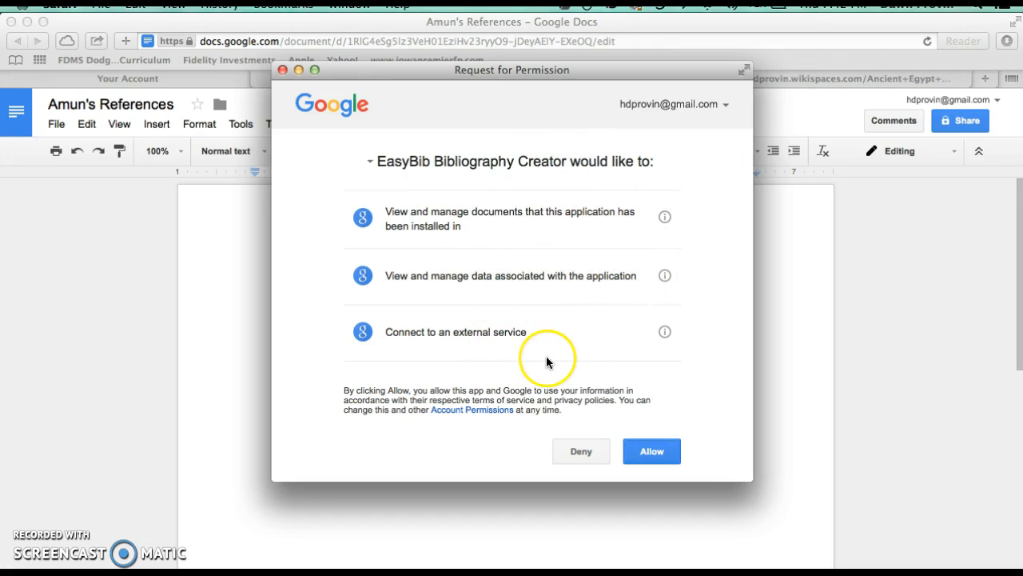
click(654, 454)
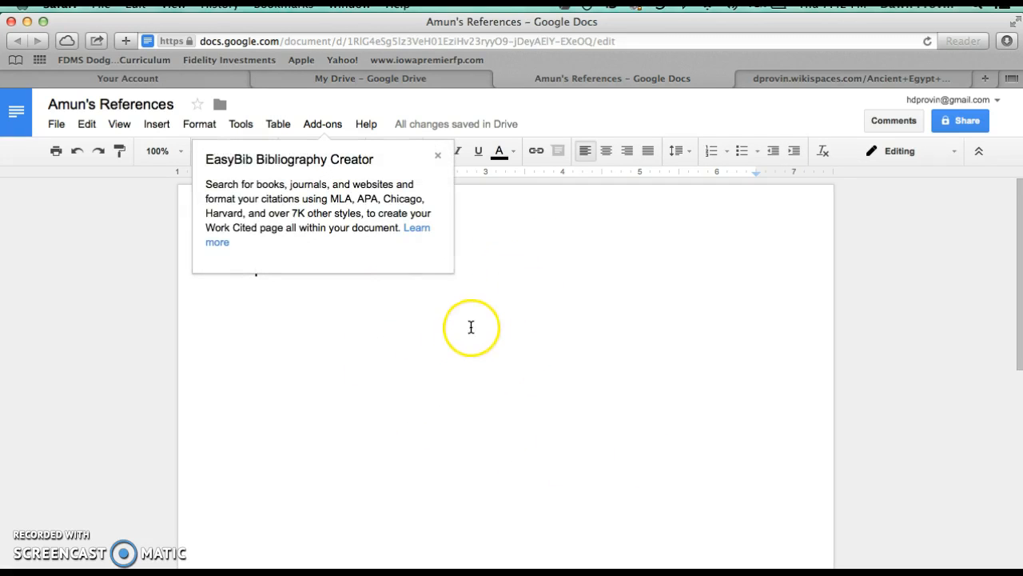
click(439, 158)
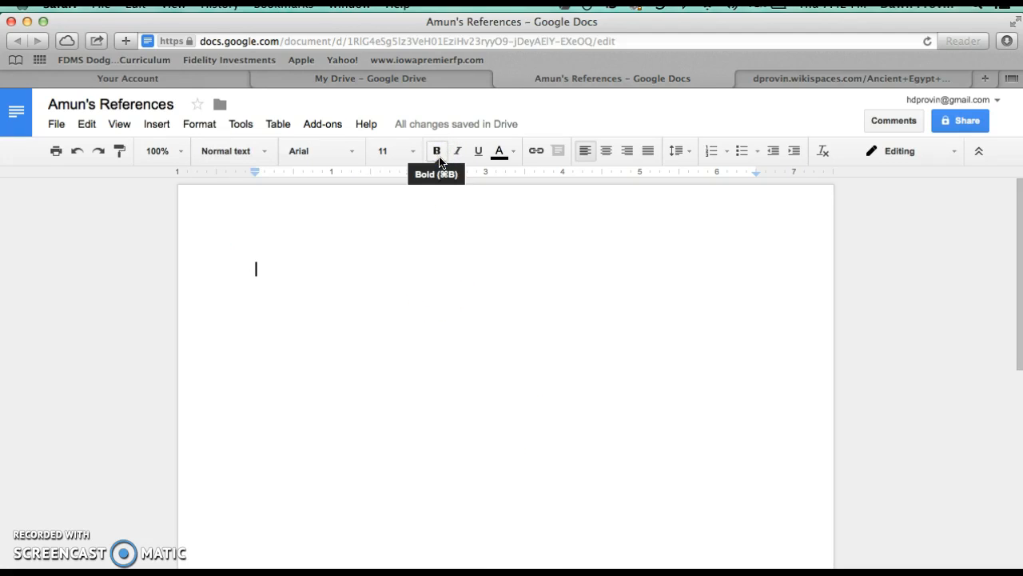
Open EasyBib's Manage Bibliography sidebar in the document
click(324, 124)
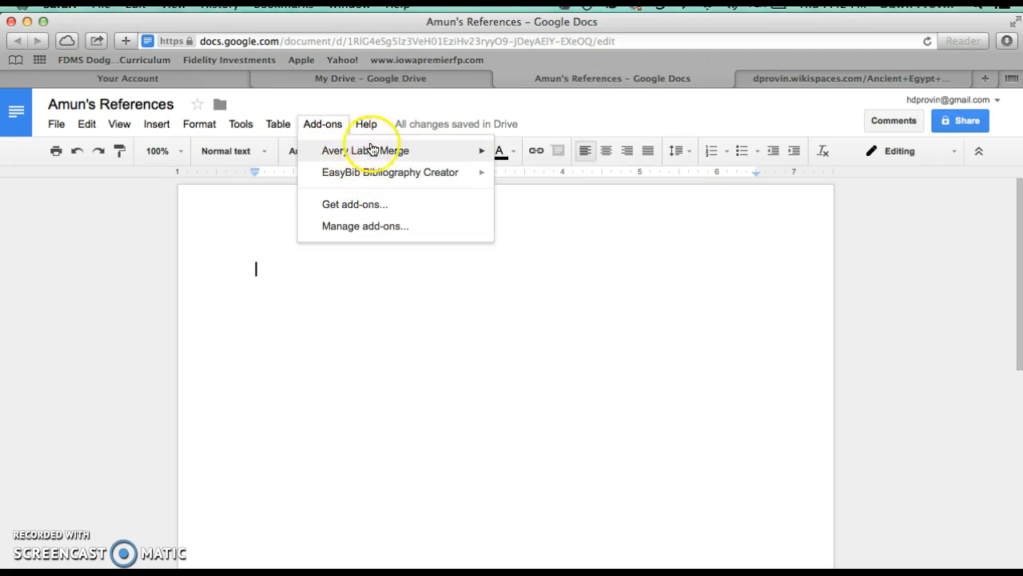
mouse_move(374, 177)
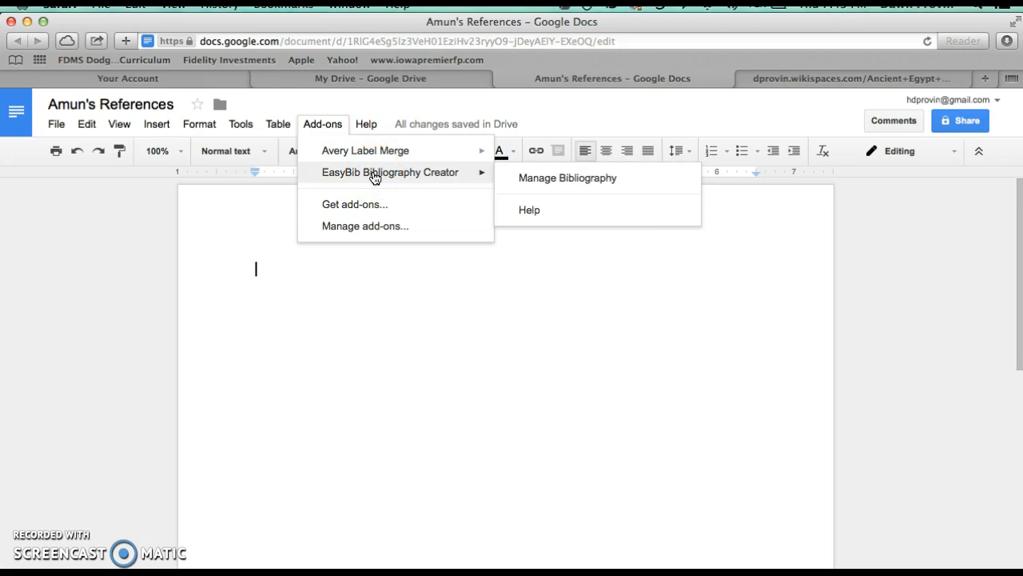
click(361, 176)
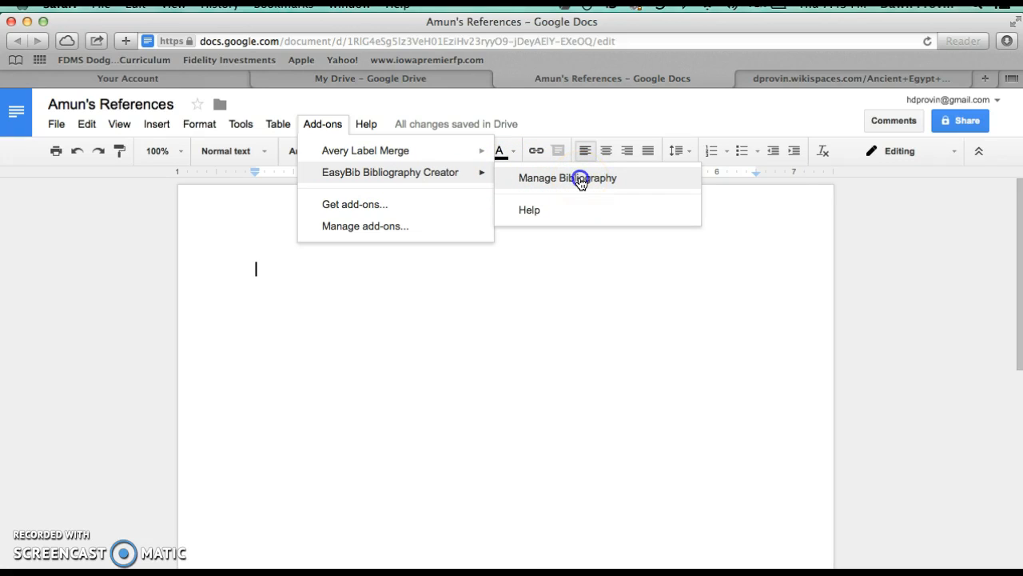
click(582, 179)
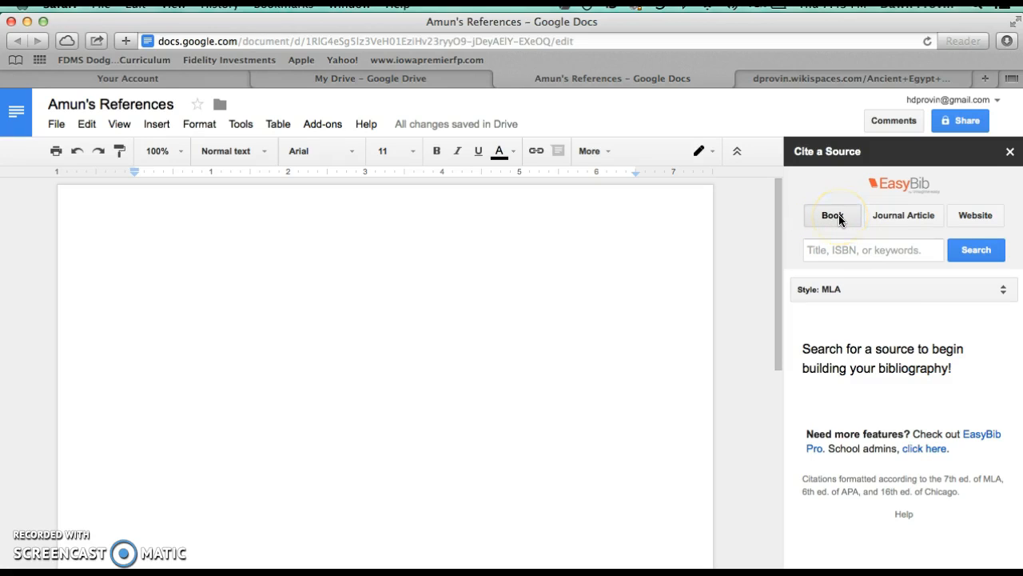
Choose Website as the source type and set the citation style to APA
click(906, 216)
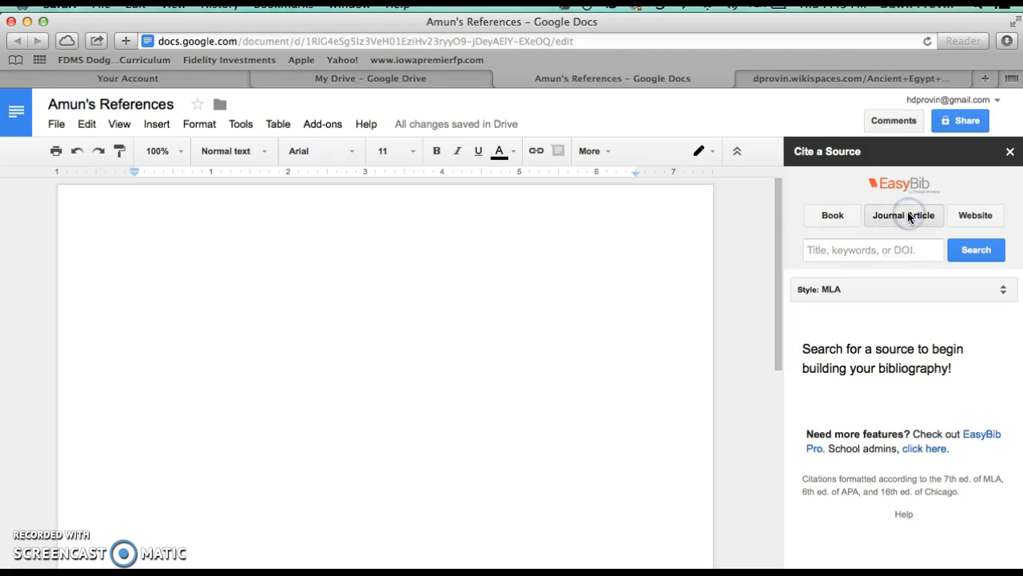
click(975, 216)
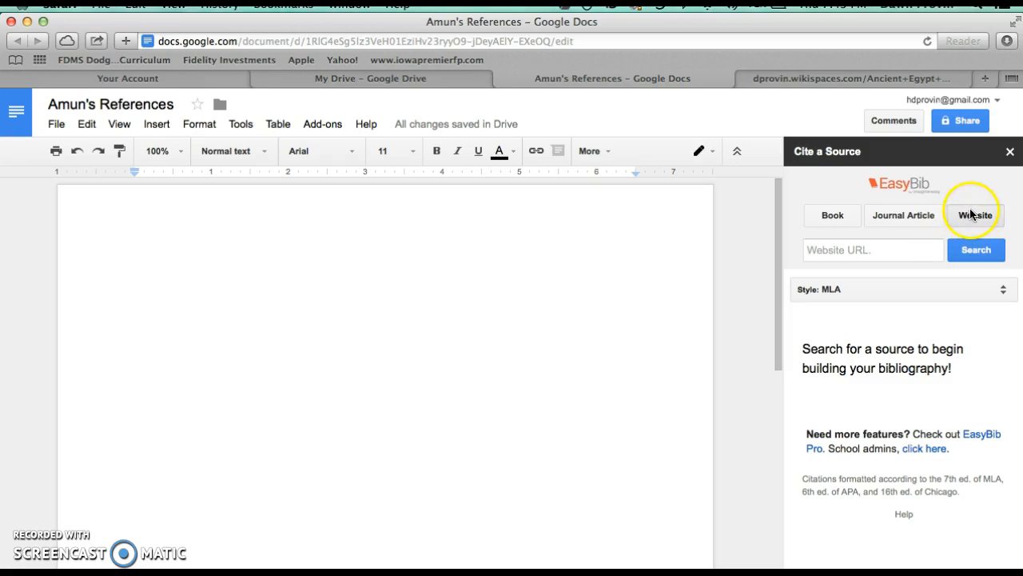
click(977, 218)
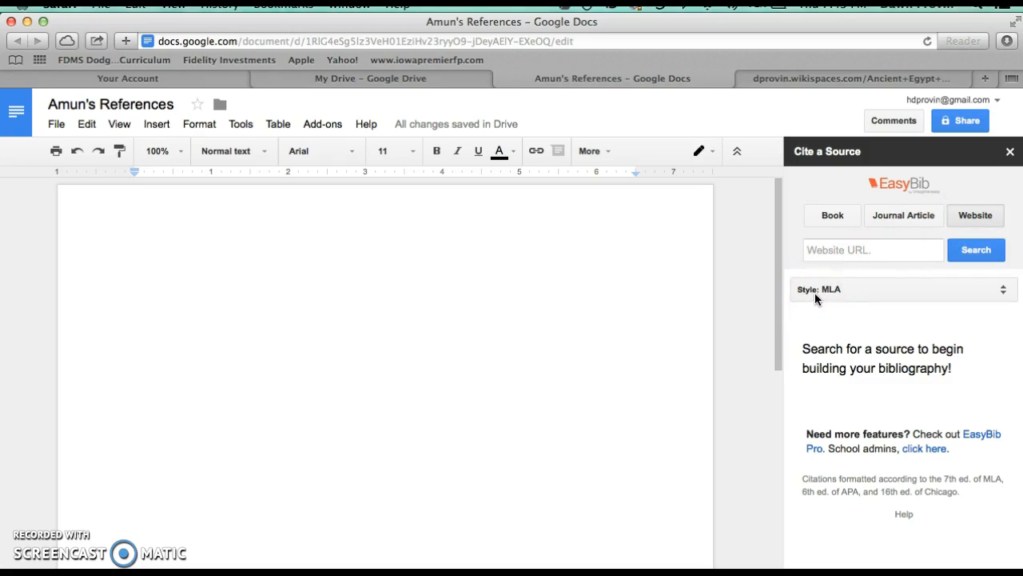
click(1002, 290)
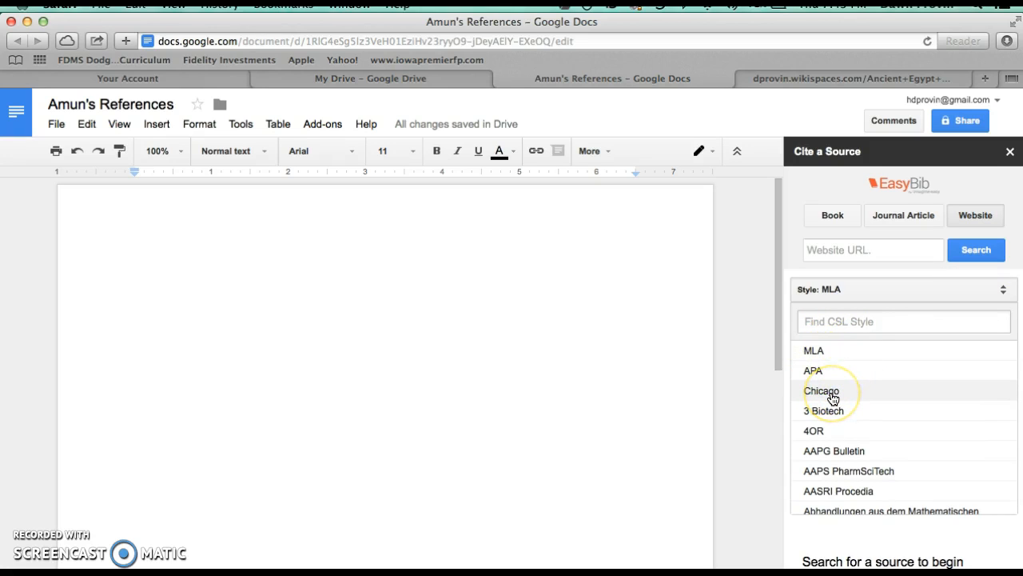
click(814, 373)
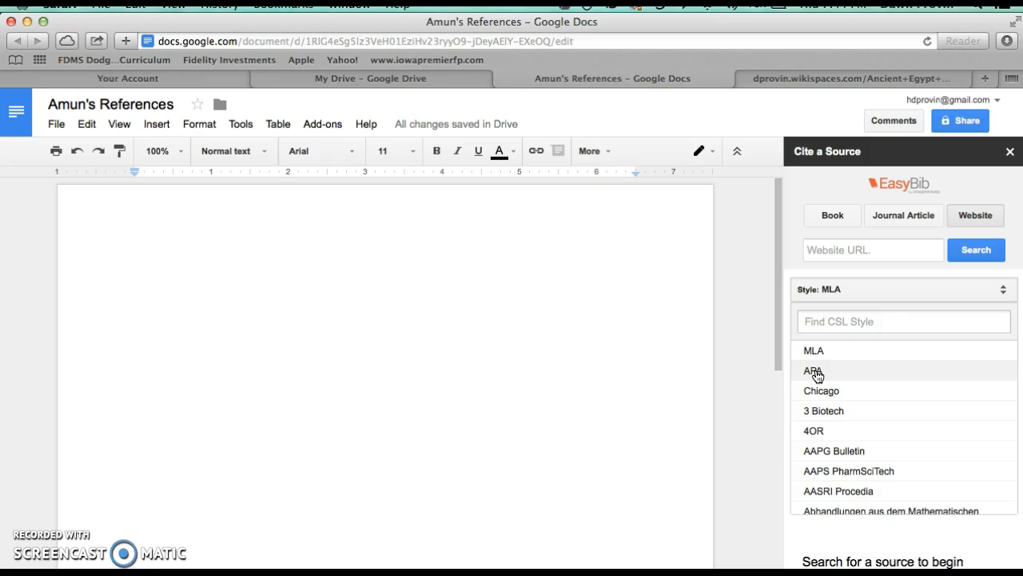
click(815, 373)
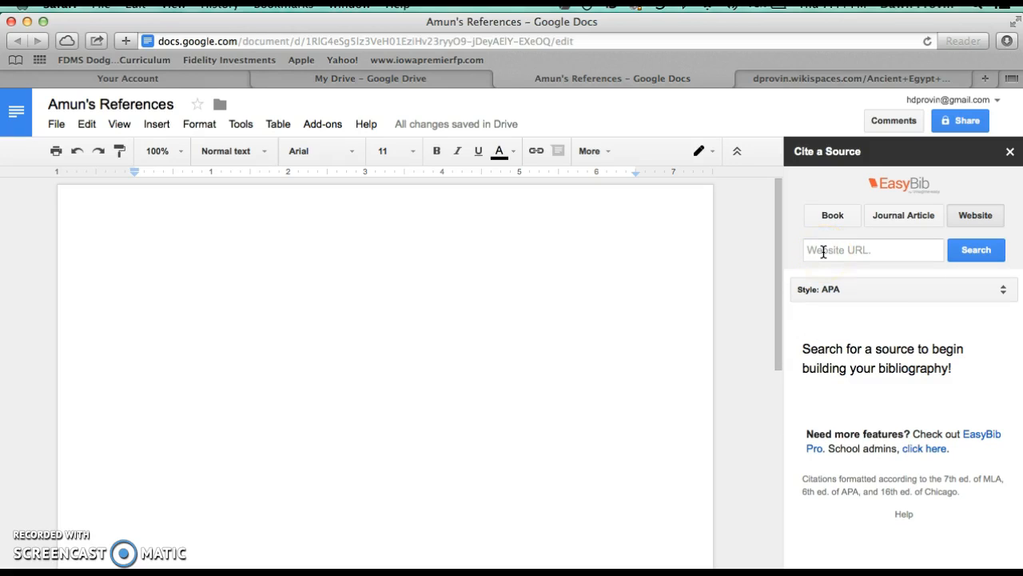
From the Ancient Egypt Poster Project wiki page, open the British Museum gods link at ancientegypt.co.uk
click(840, 248)
click(839, 250)
click(779, 186)
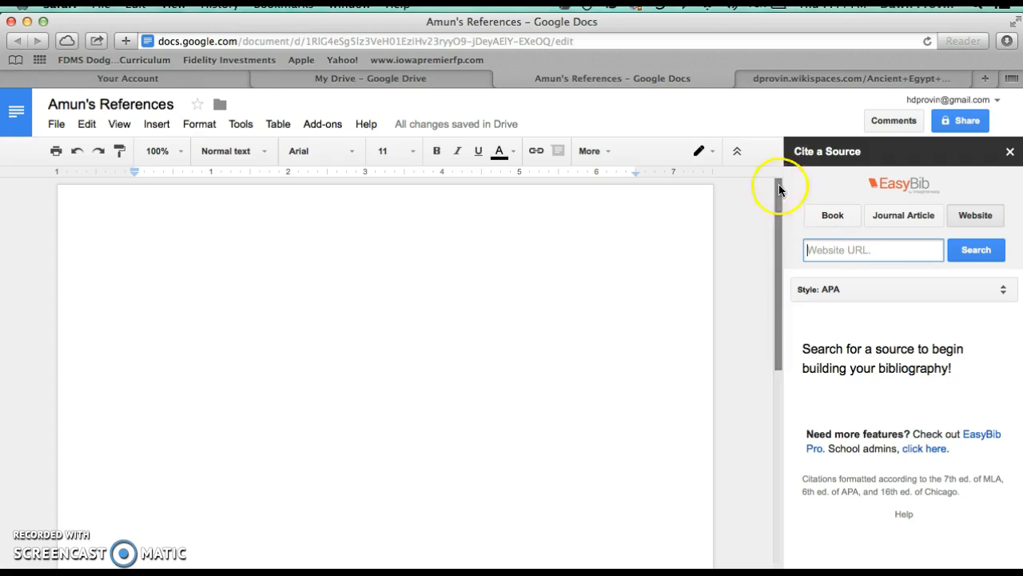
click(809, 78)
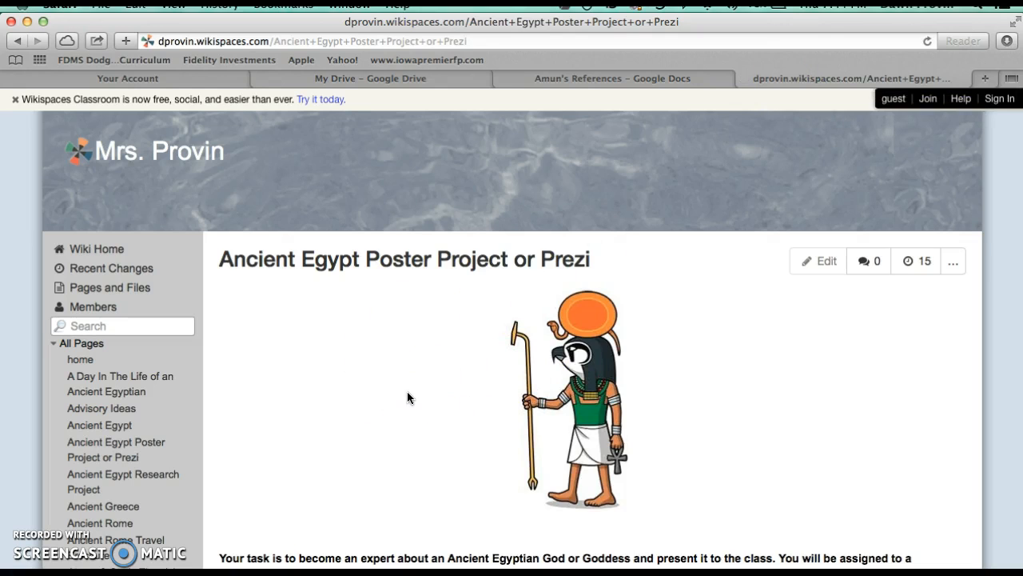
scroll(408, 397, down, 6)
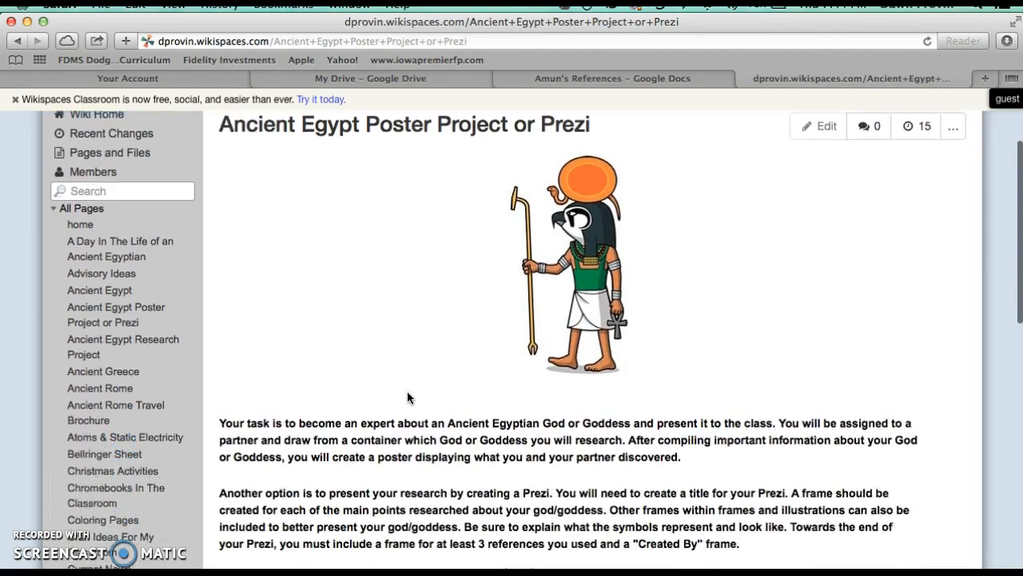
scroll(408, 396, down, 9)
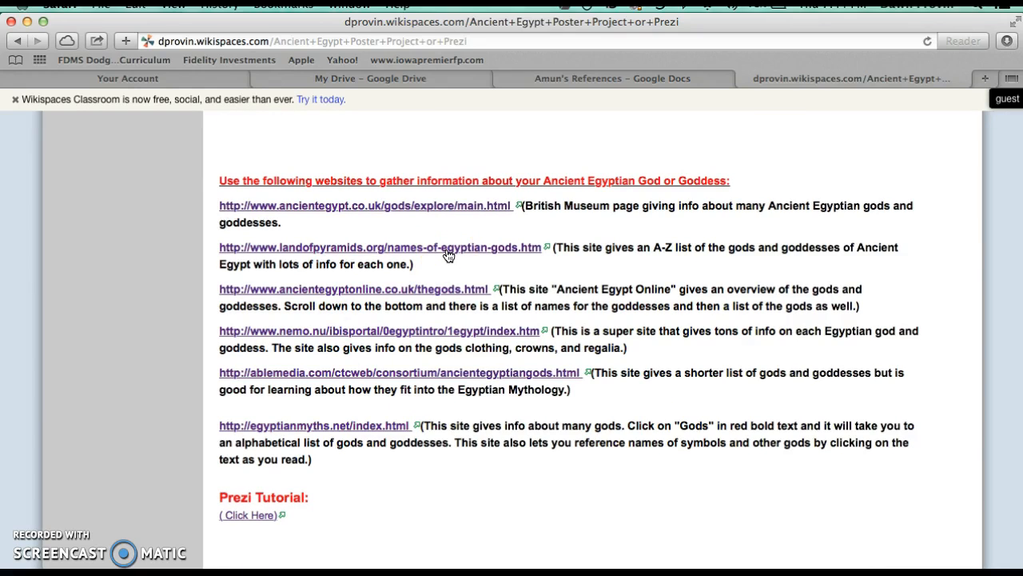
click(343, 210)
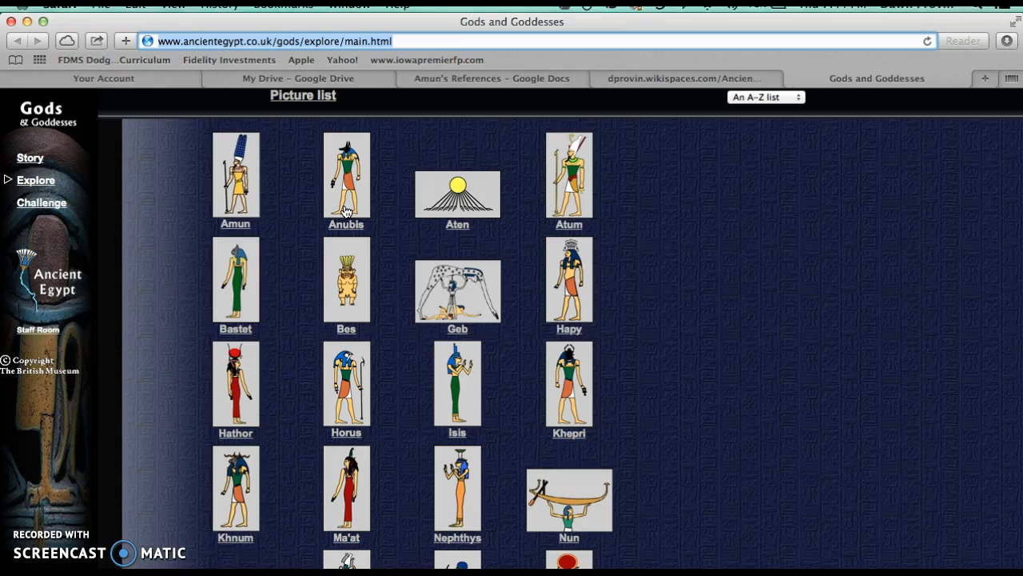
Open the Amun entry and read its description
click(233, 226)
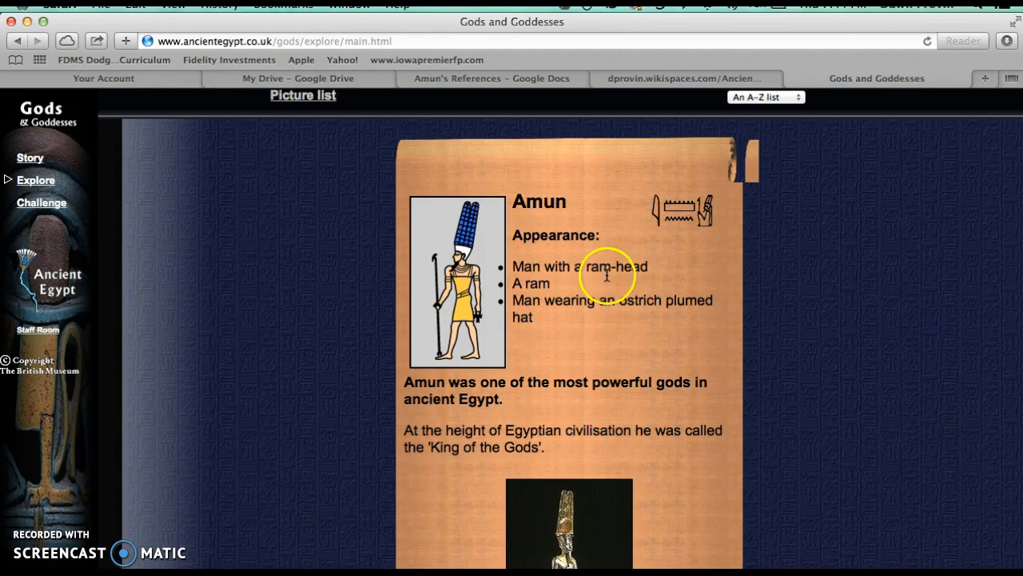
scroll(614, 396, down, 5)
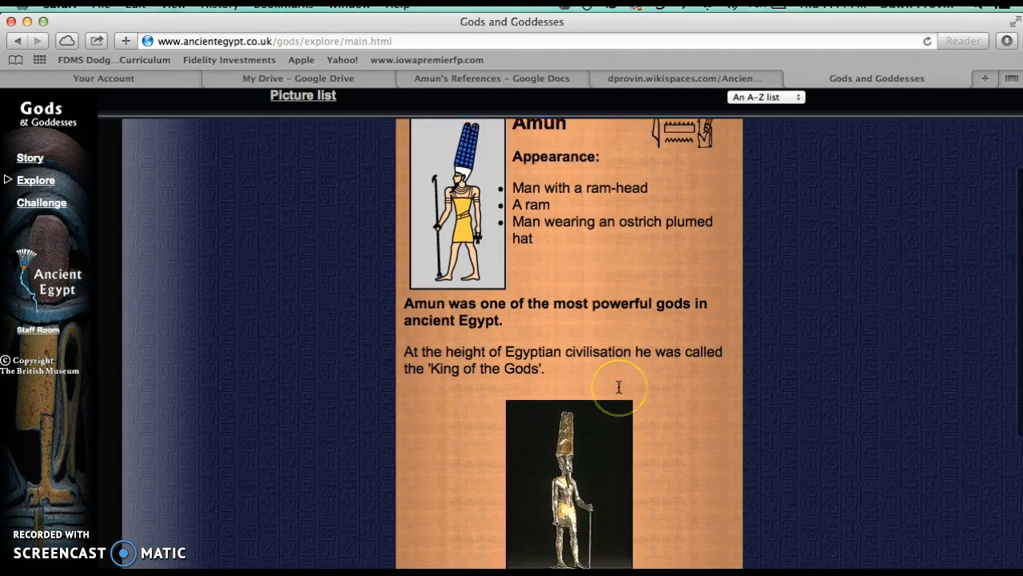
scroll(618, 387, down, 3)
scroll(618, 387, up, 5)
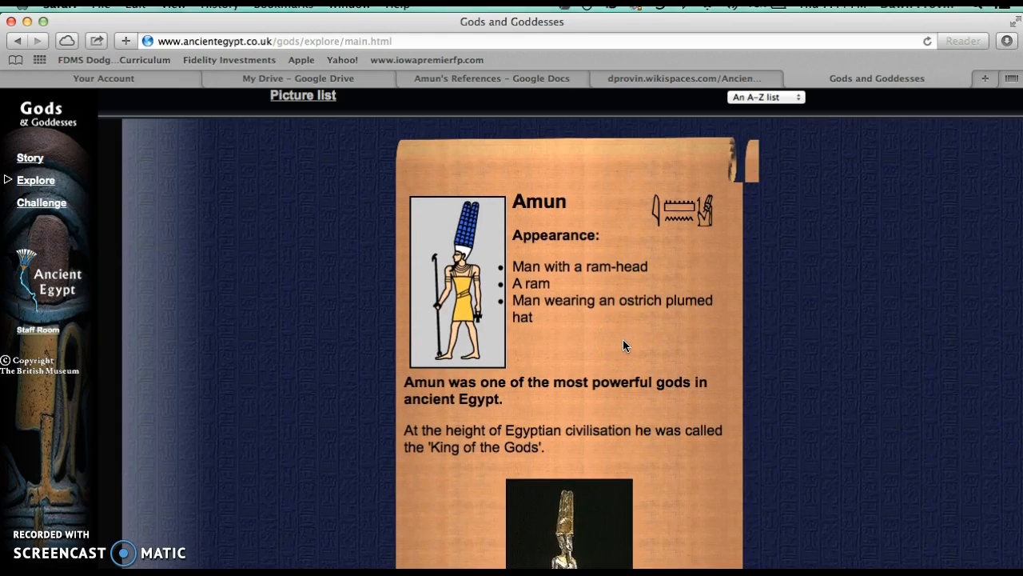
Copy the British Museum Gods and Goddesses page URL, cite it as a website in EasyBib, and add the bibliography to the document
click(214, 40)
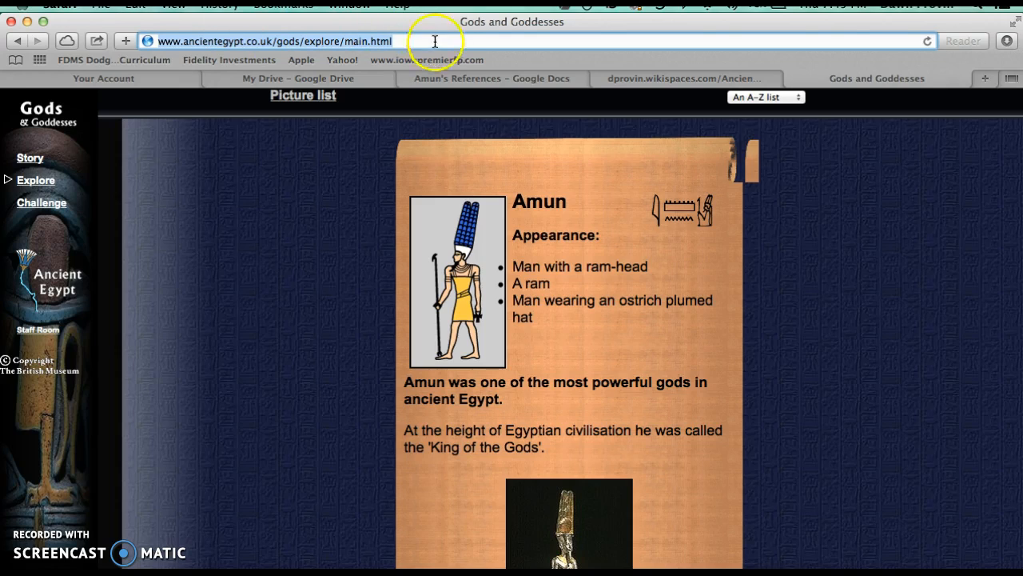
click(484, 79)
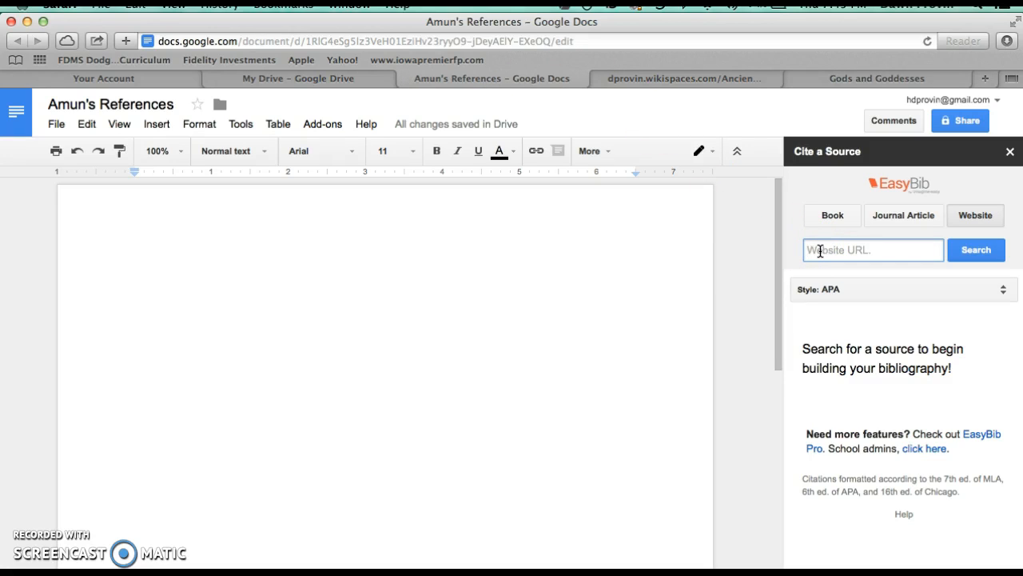
key(super+v)
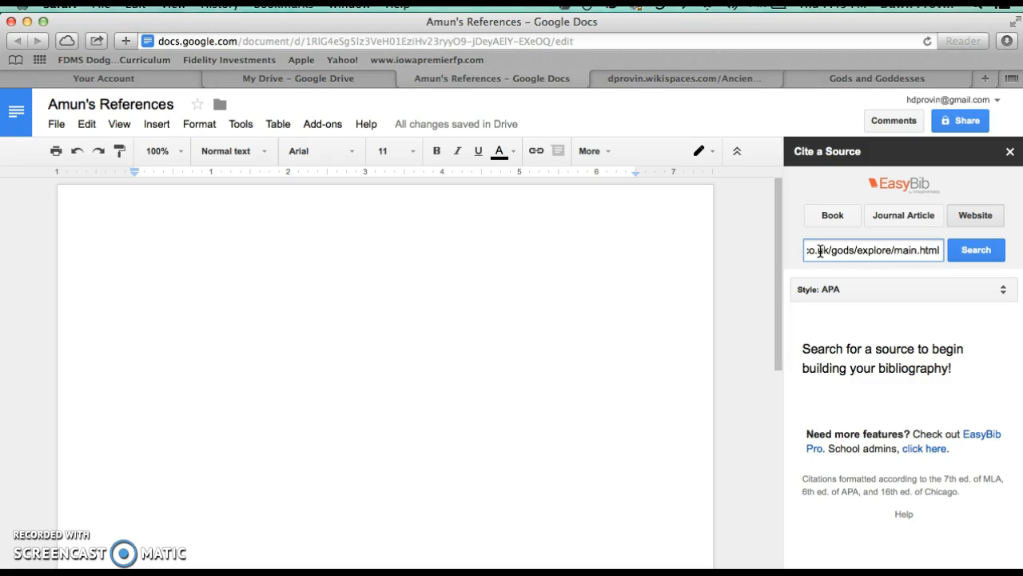
click(976, 253)
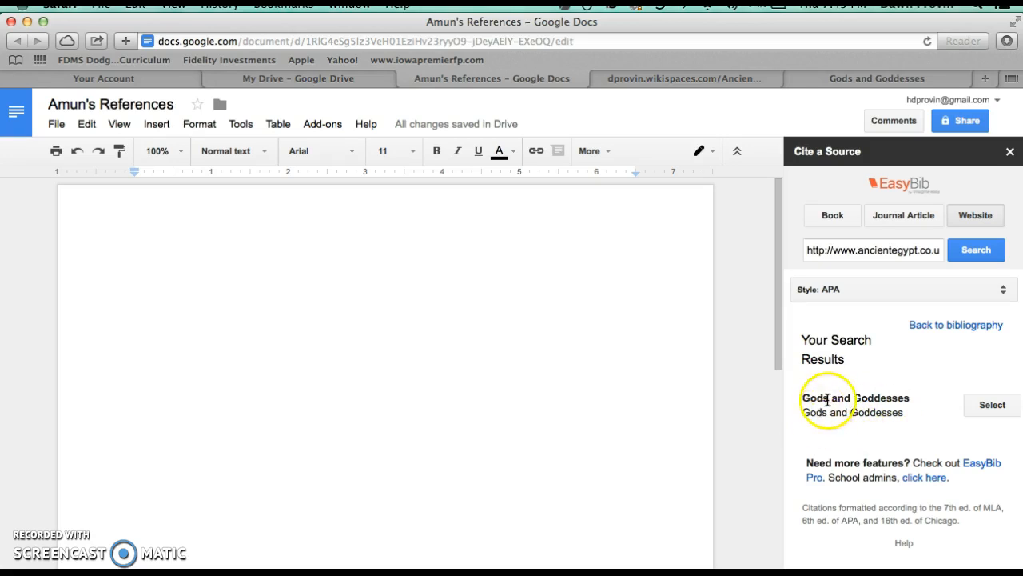
click(993, 406)
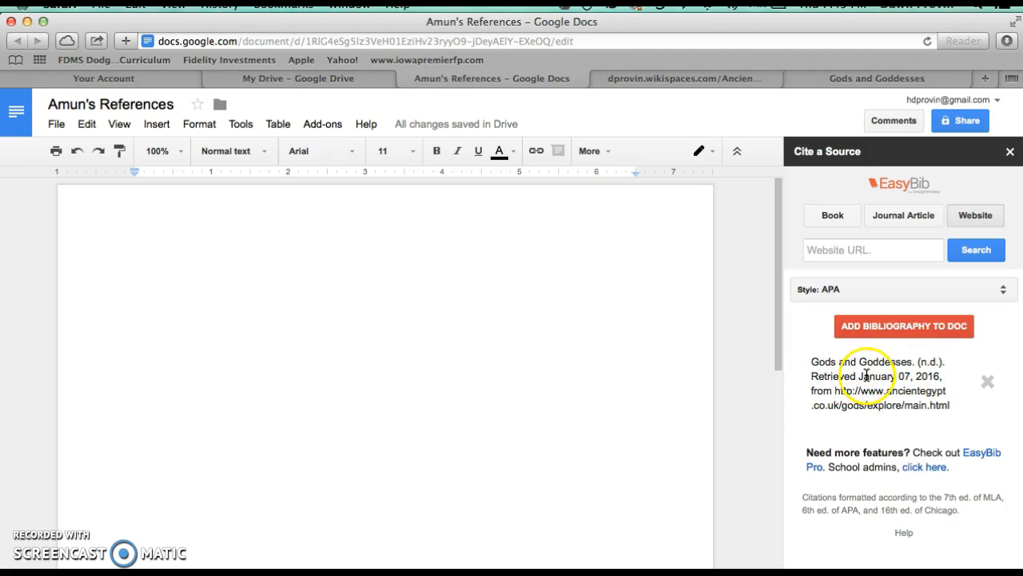
click(904, 329)
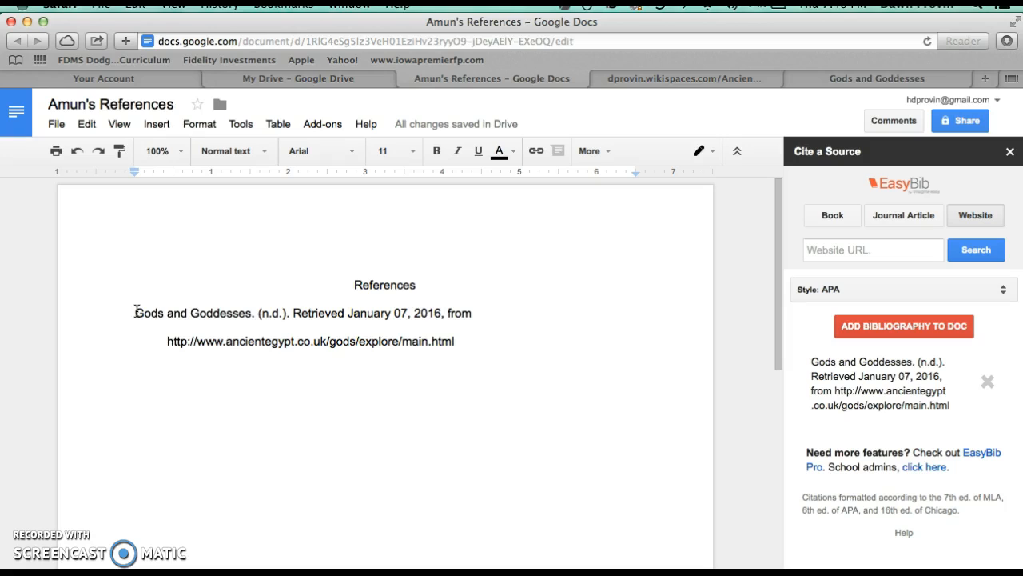
click(900, 334)
click(838, 216)
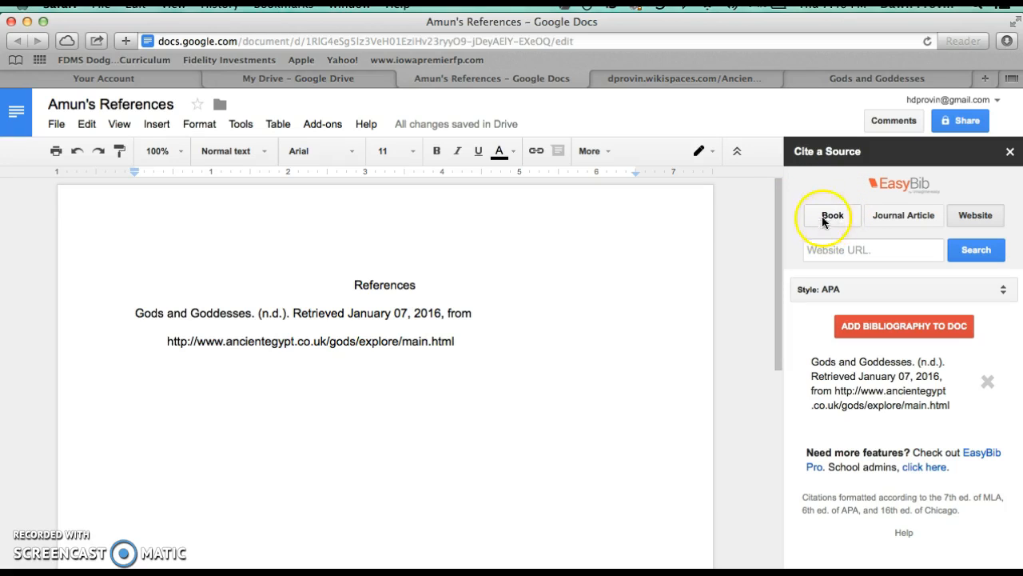
click(836, 215)
click(896, 221)
click(971, 214)
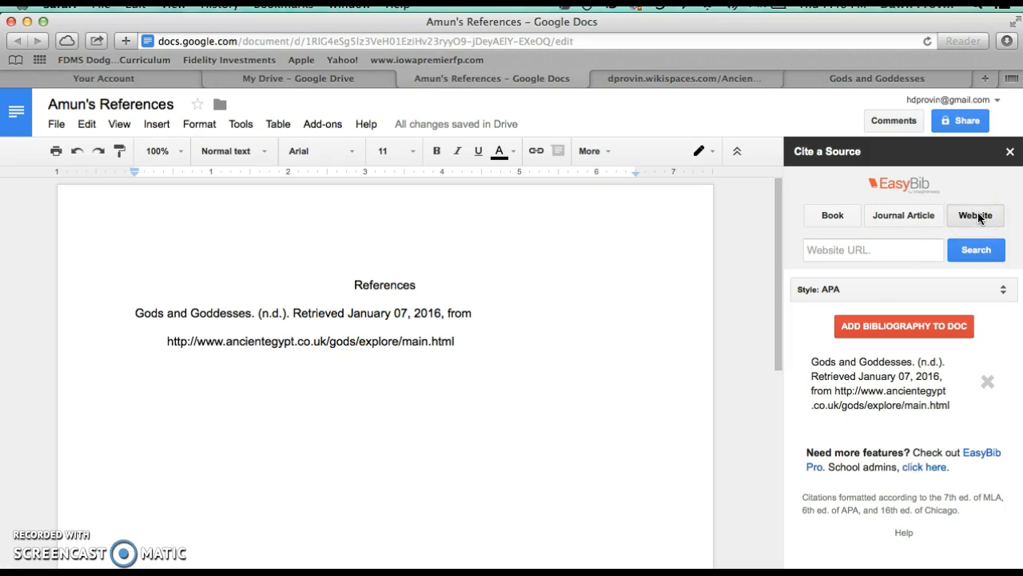
click(978, 218)
click(844, 278)
click(820, 294)
click(817, 251)
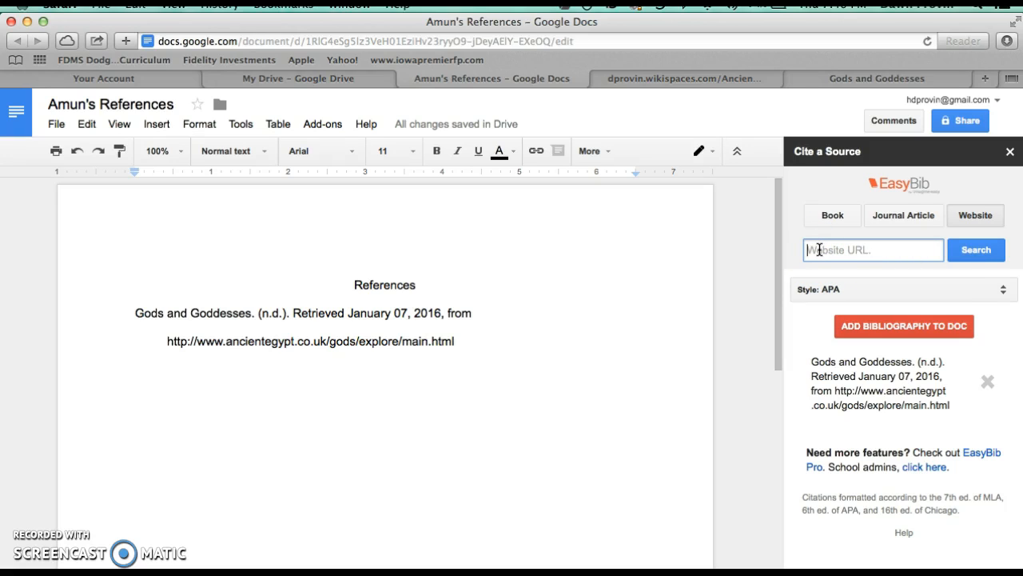
From the wiki page, open the landofpyramids.org Egyptian gods list and go to its Amun, powerful air god entry
click(721, 76)
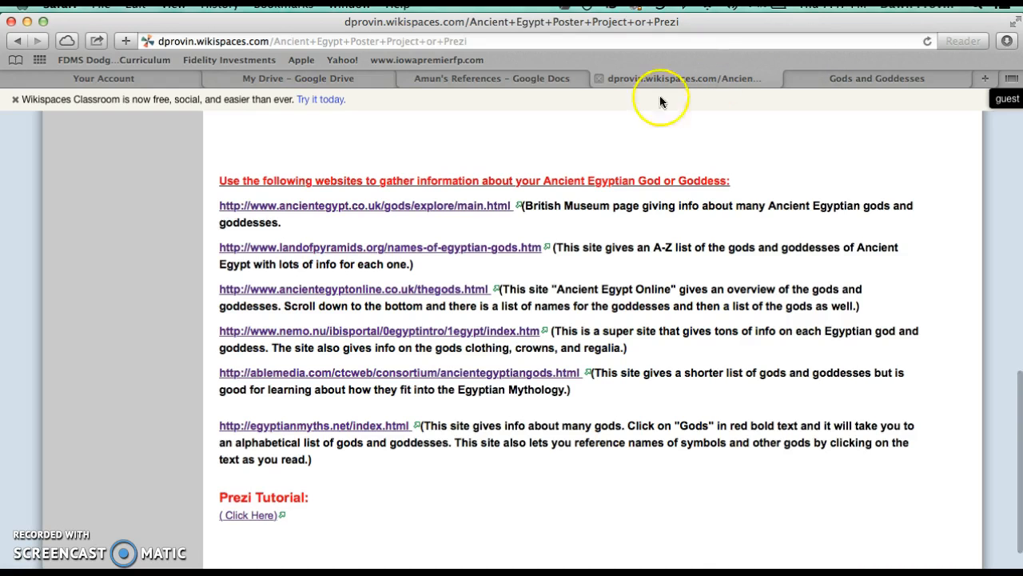
click(346, 254)
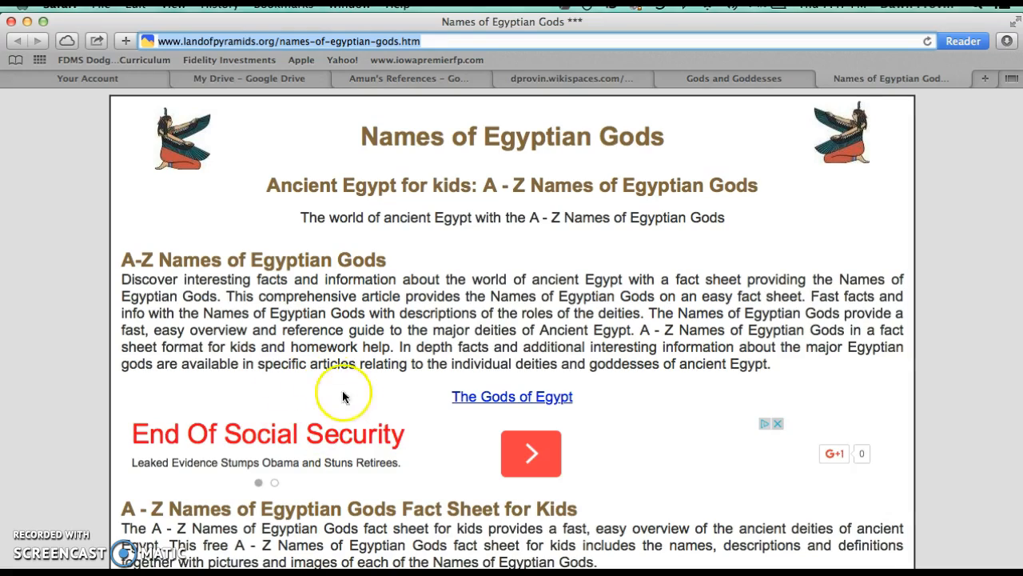
scroll(352, 404, down, 5)
scroll(352, 404, down, 3)
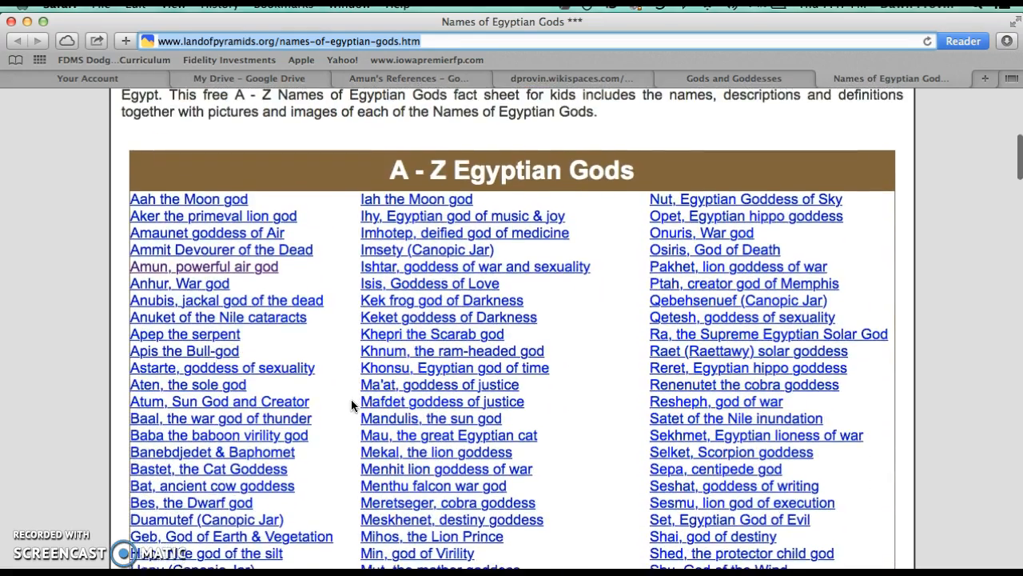
click(160, 266)
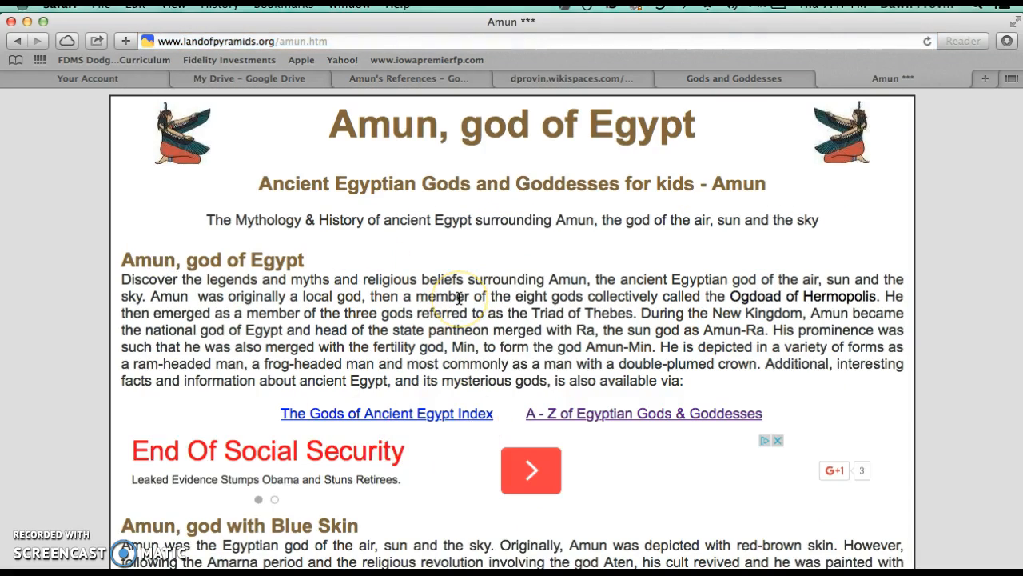
scroll(407, 473, down, 8)
scroll(400, 471, up, 9)
click(275, 136)
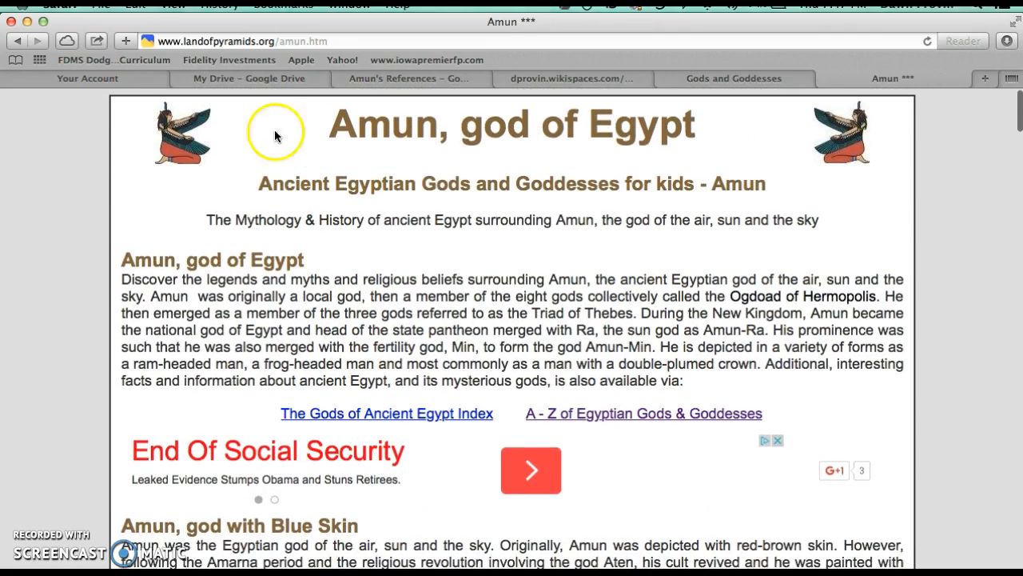
Copy the landofpyramids.org Amun page URL, cite it as a website in EasyBib, and add the updated bibliography to the document
click(211, 41)
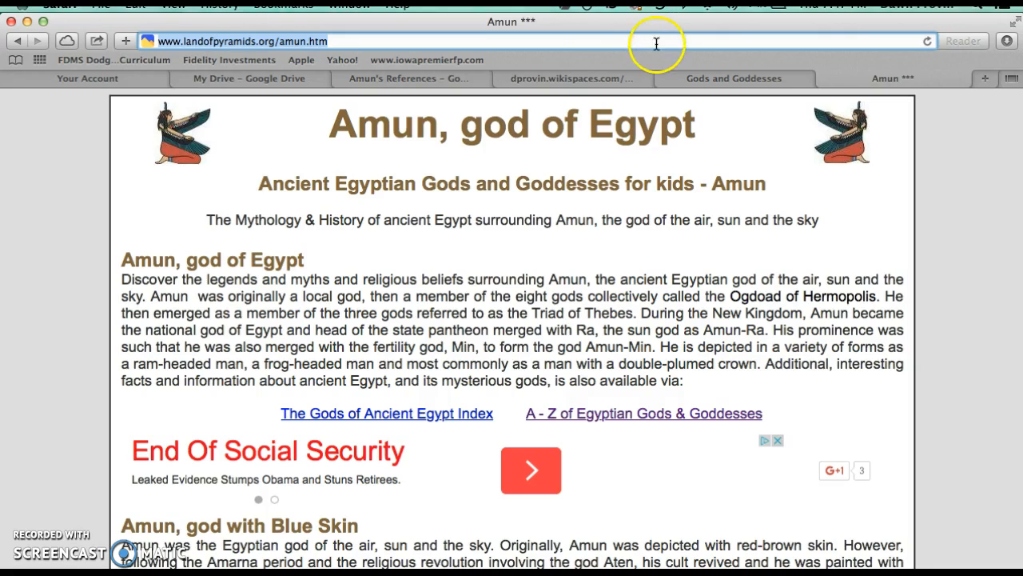
click(415, 82)
click(802, 223)
click(825, 251)
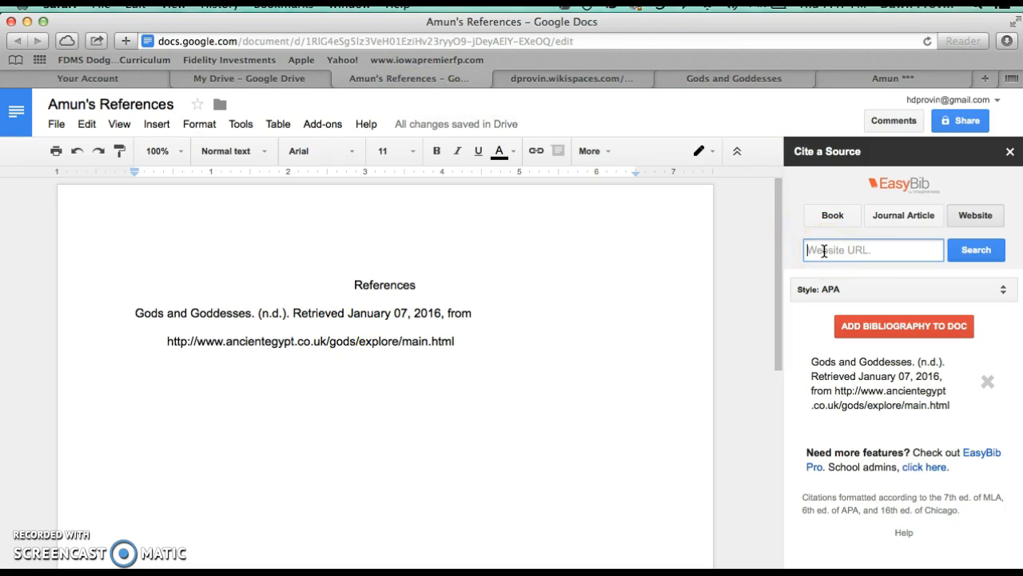
key(super+v)
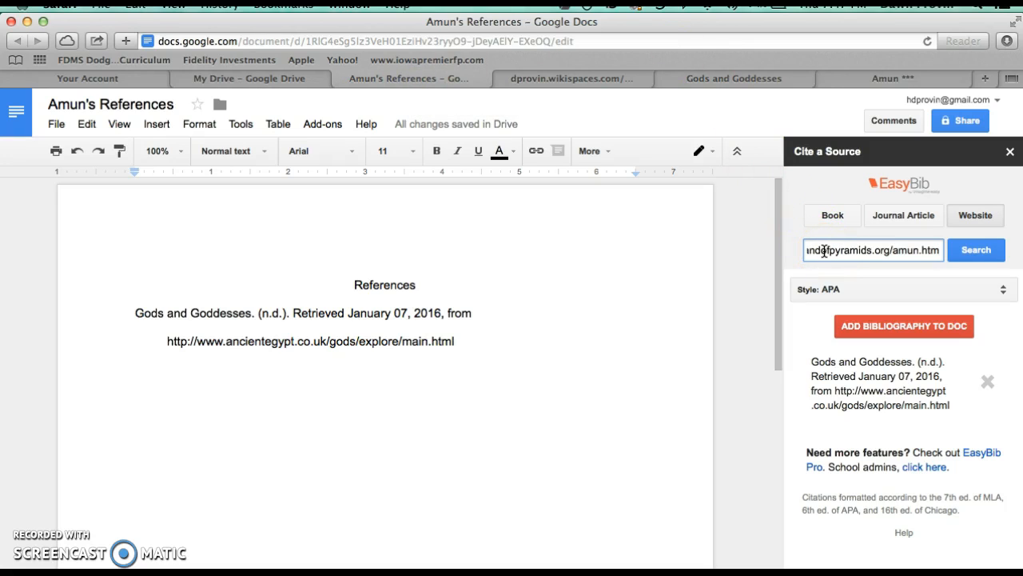
click(976, 250)
click(977, 251)
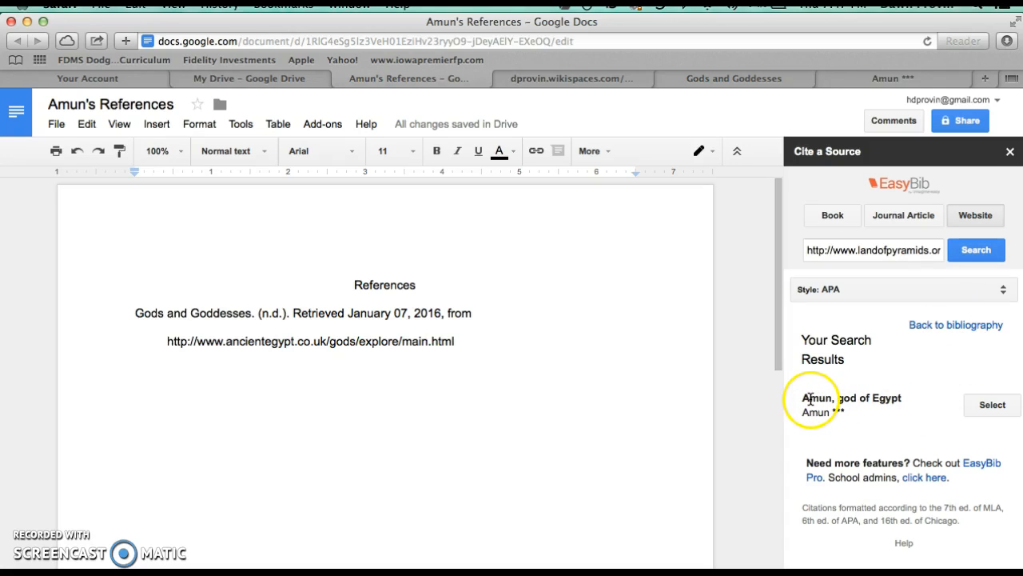
click(991, 405)
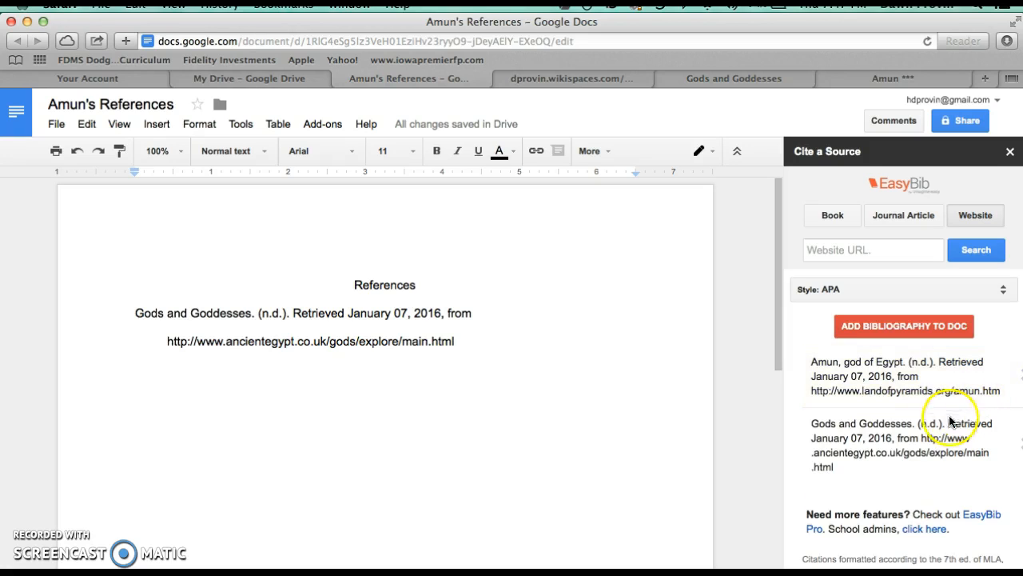
click(882, 328)
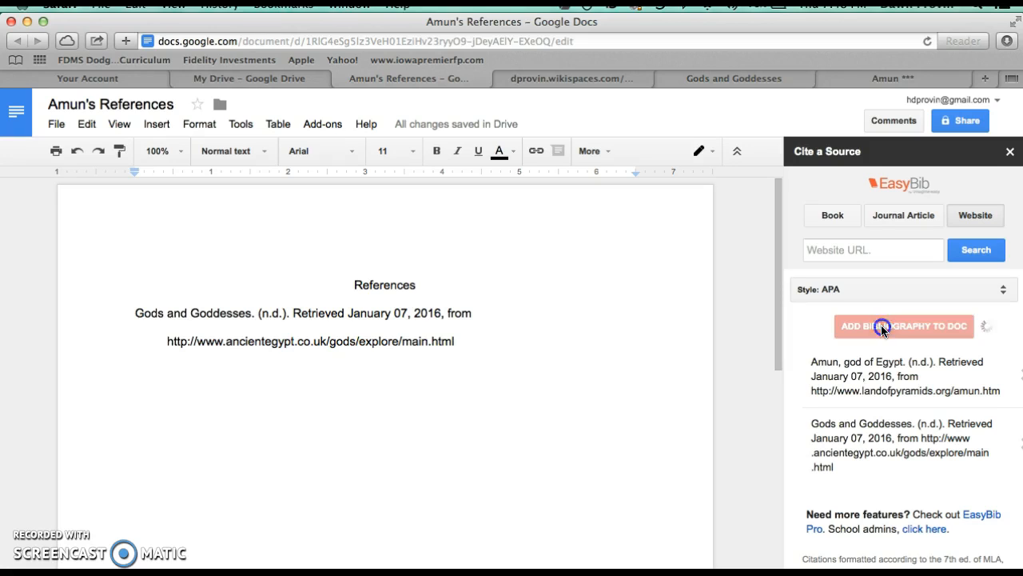